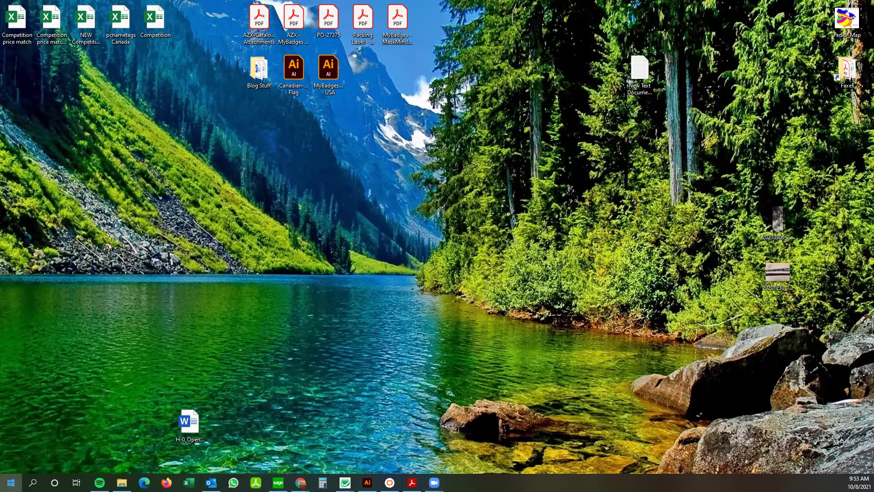
Launch Microsoft Word from the Start menu's recent apps.
click(11, 482)
click(32, 482)
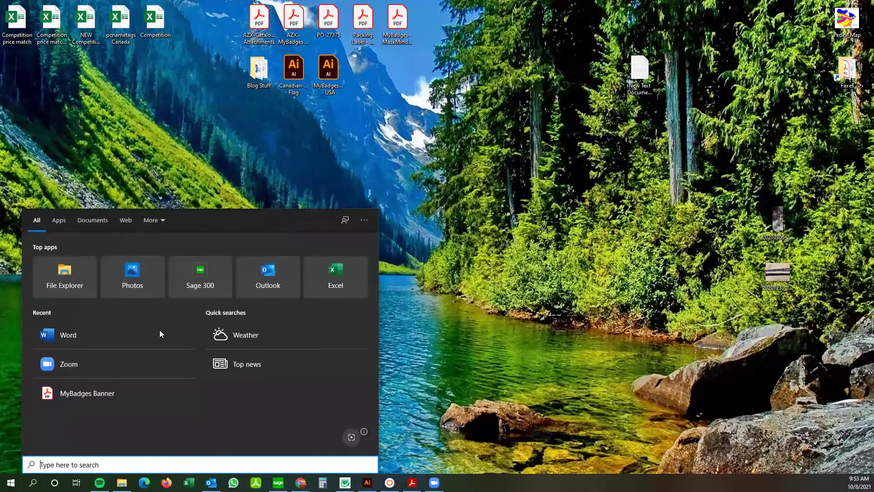
click(71, 335)
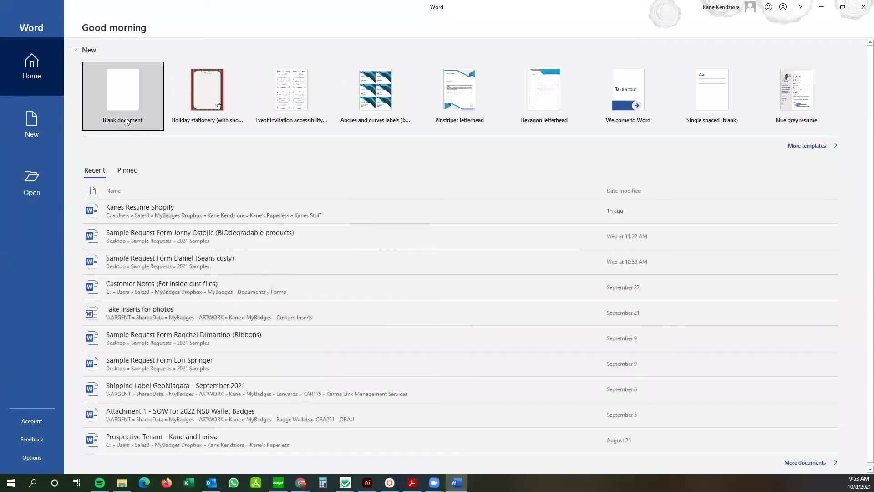
Start a blank document, check the First Name, Last Name, Company 1 and Position 1 headers, then close Excel.
click(126, 116)
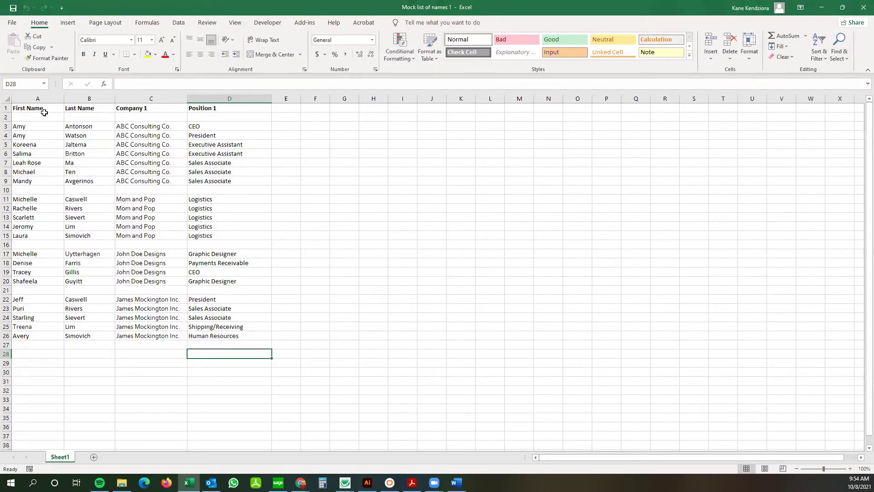
click(49, 111)
click(93, 108)
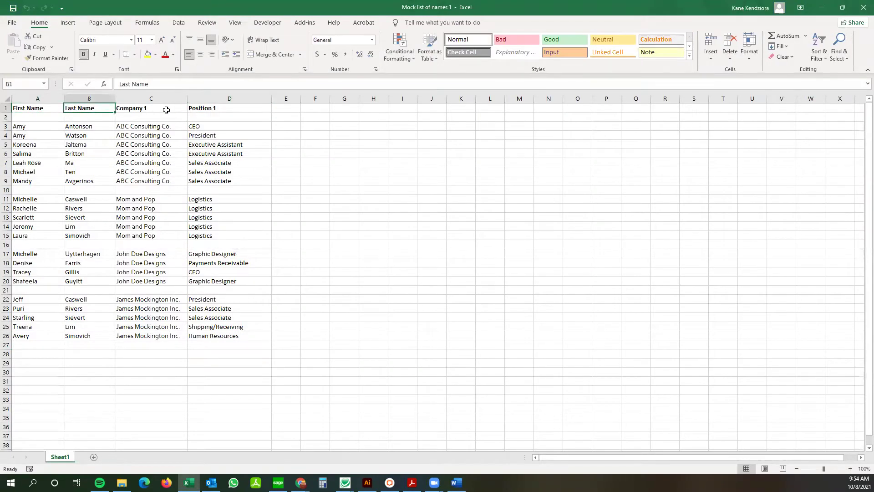
click(163, 110)
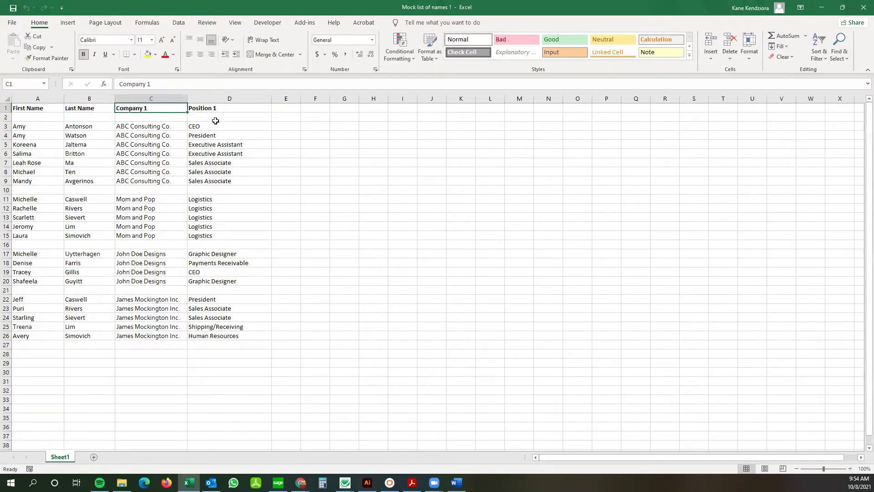
click(229, 108)
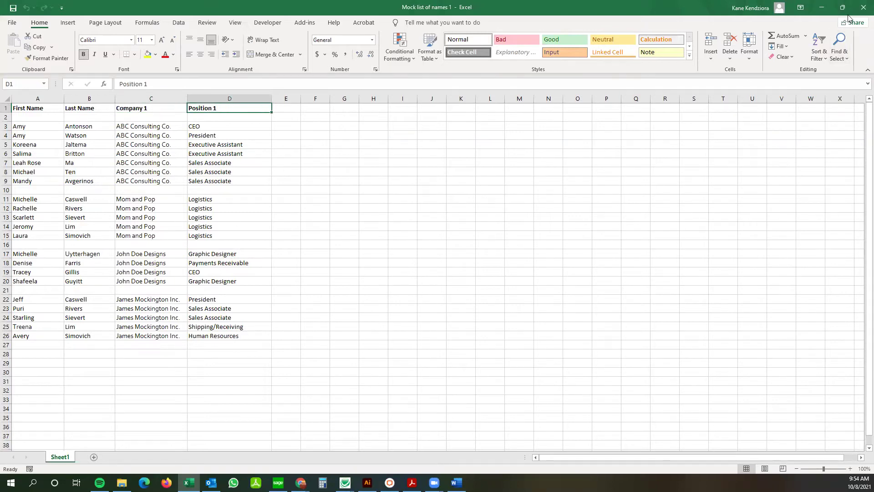
click(862, 10)
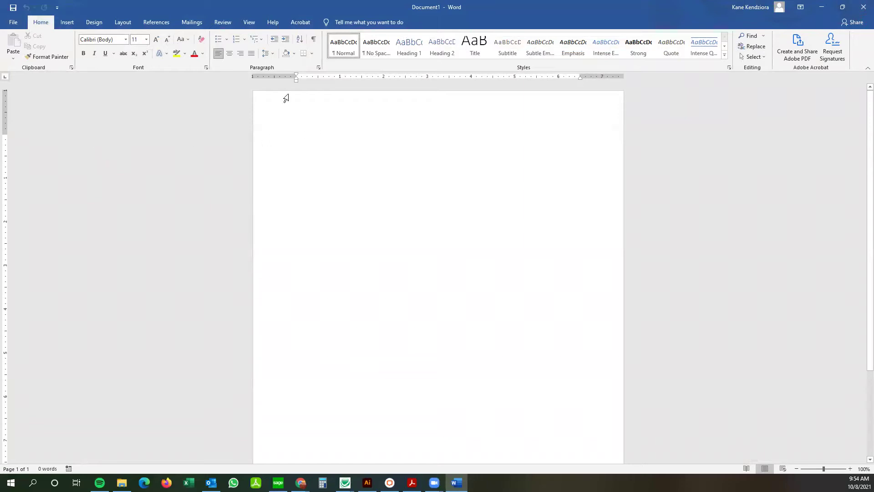
Start a Labels mail merge using Avery US Letter 5392 Name Badges Insert Refills (3" × 4").
click(194, 21)
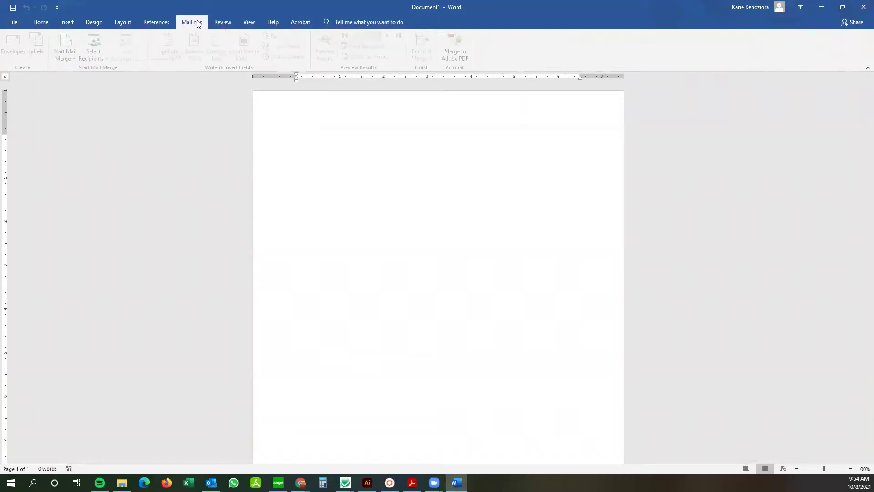
click(68, 55)
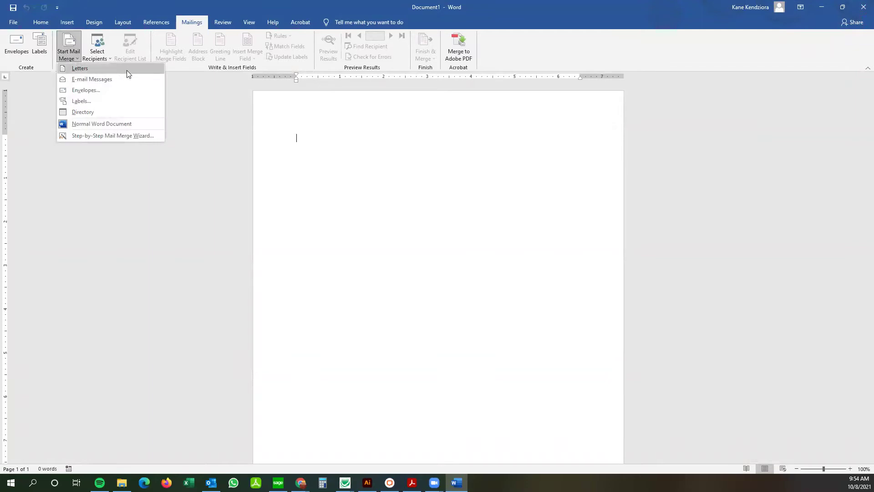
click(113, 101)
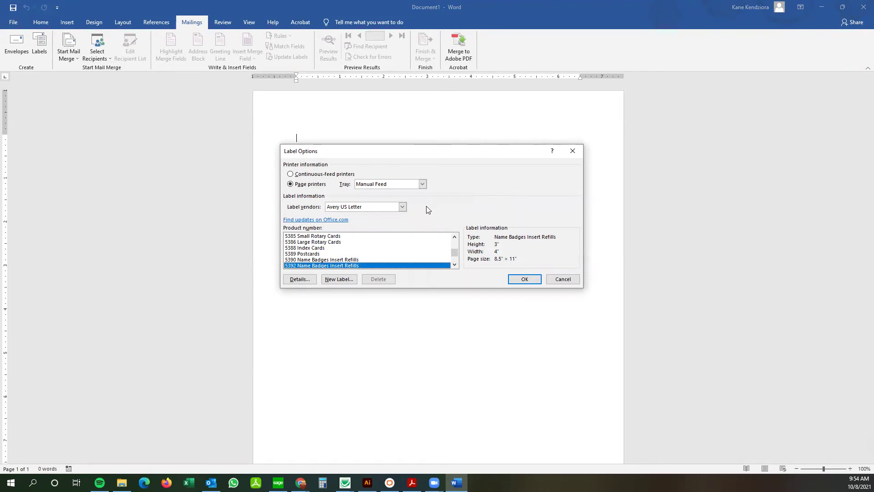
click(403, 207)
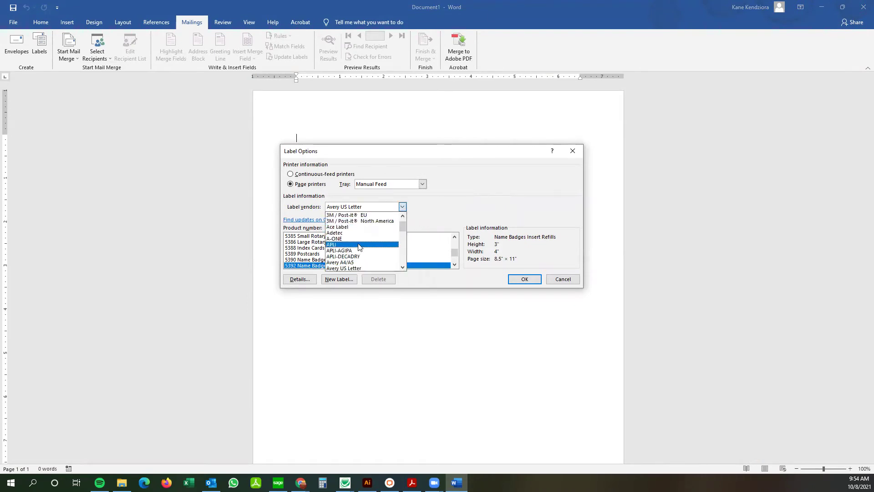
click(435, 210)
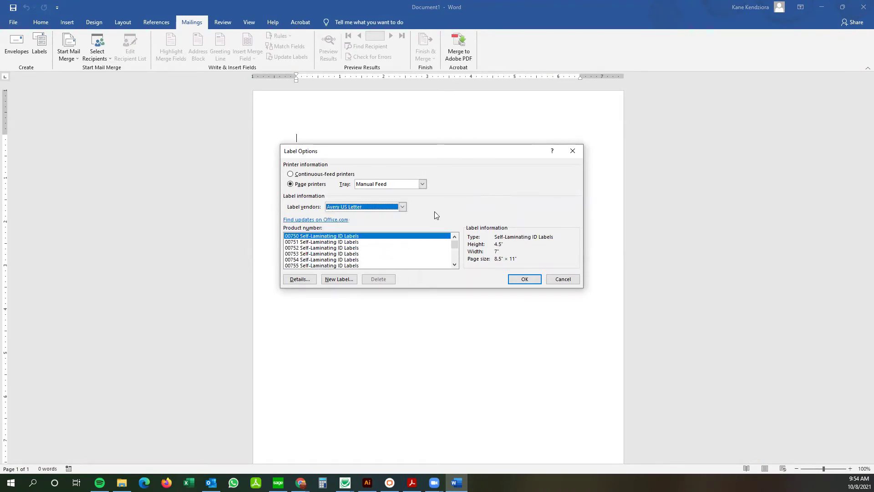
click(339, 243)
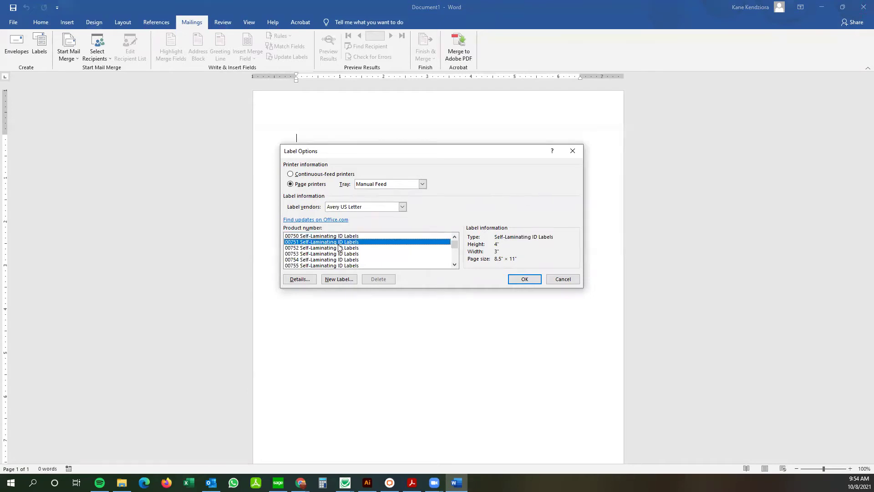
text(5390 Name Badges Insert Refills)
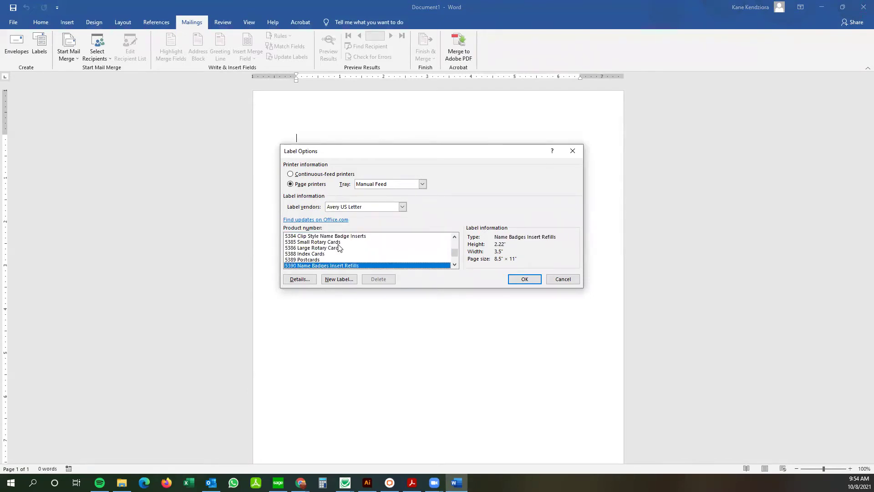
click(454, 264)
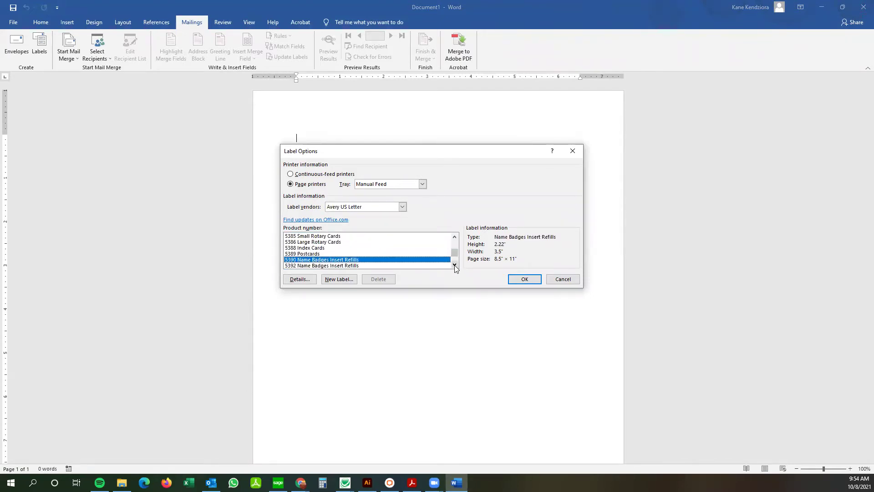
click(412, 266)
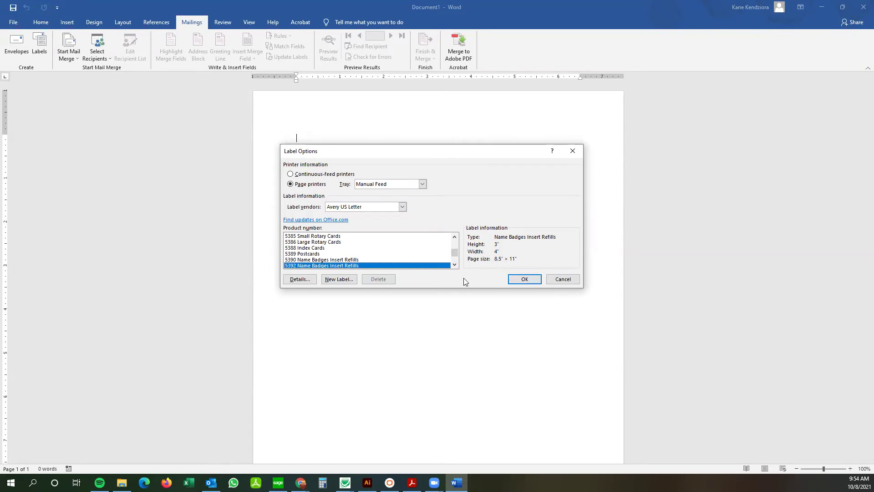
click(340, 280)
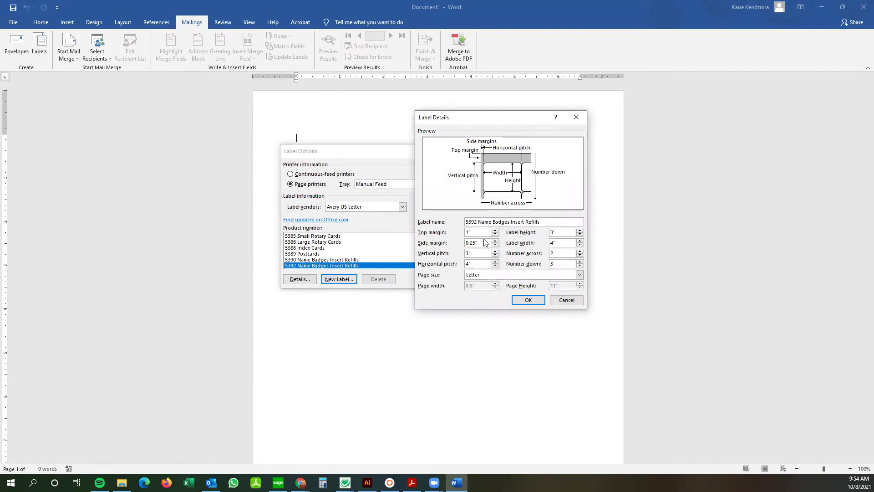
click(566, 300)
click(535, 282)
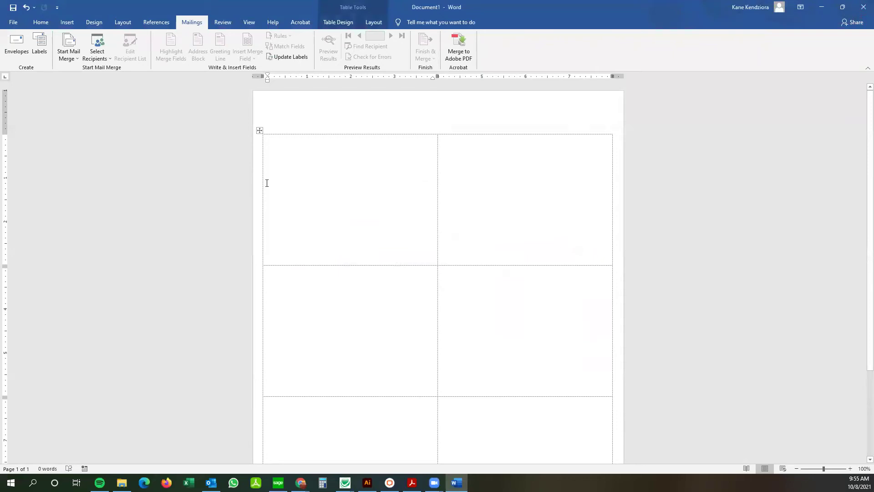
Begin typing a new recipient list with a partial first name, then discard it.
click(103, 57)
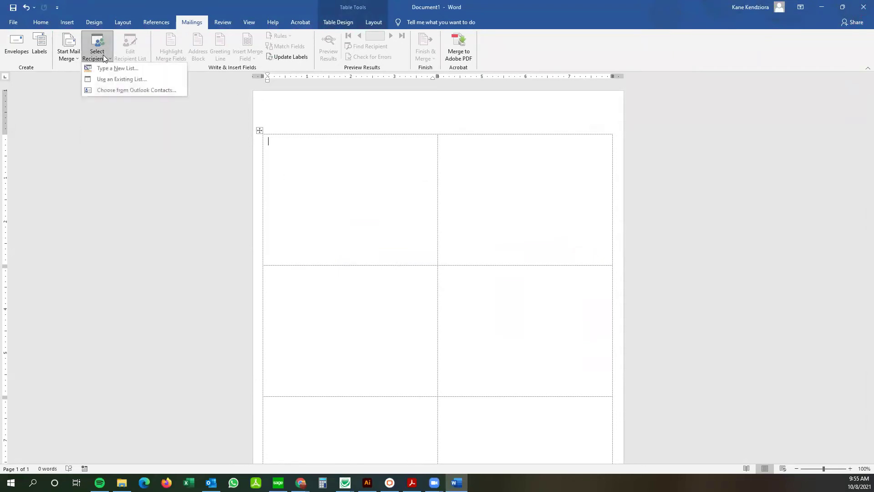
click(140, 69)
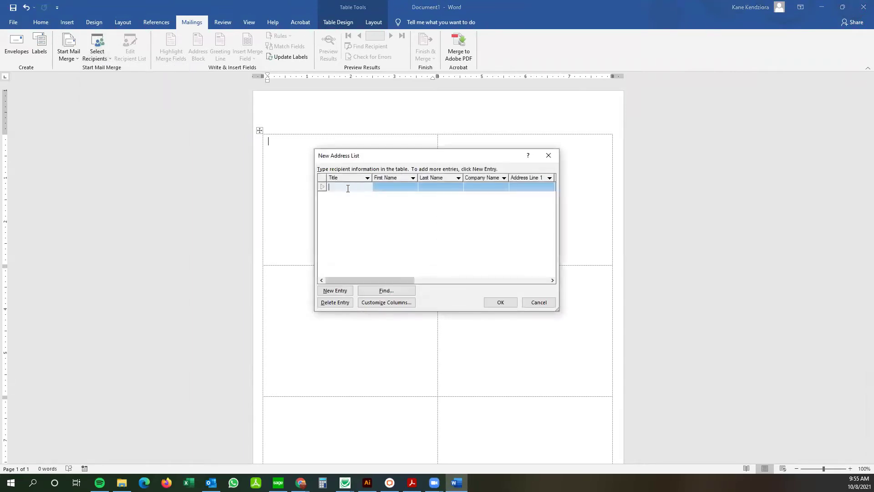
key(Tab)
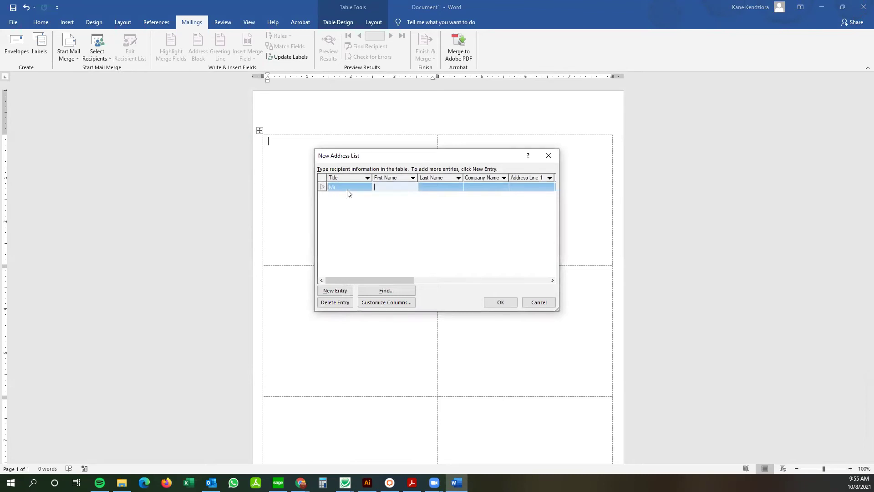
text(Kane)
click(442, 214)
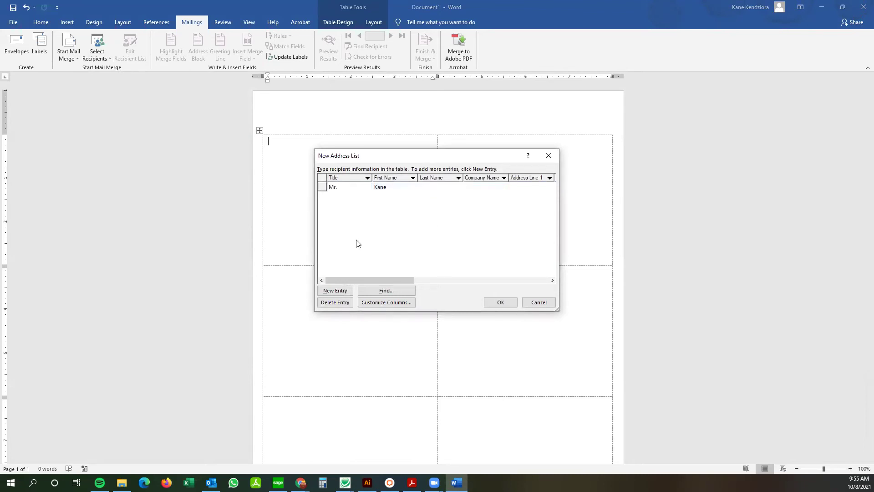
click(539, 303)
Use Sheet1$ of the Desktop file Mock list of names 1 as the recipient list.
click(102, 61)
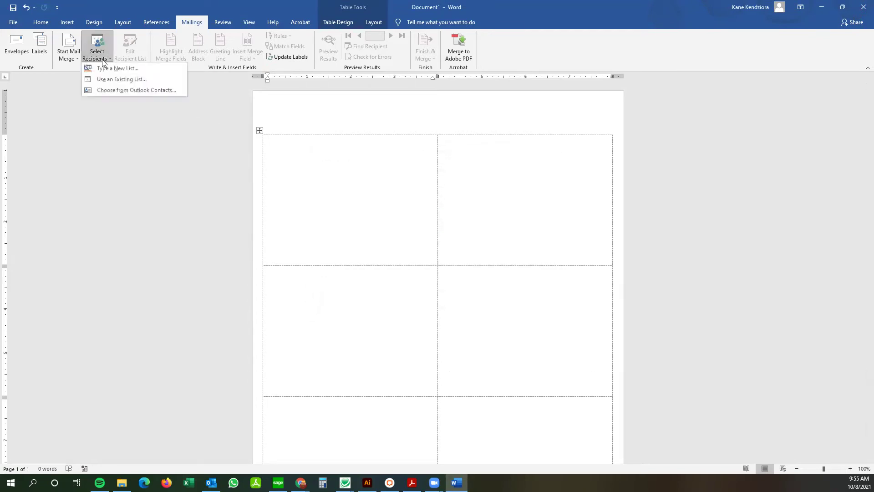
click(144, 80)
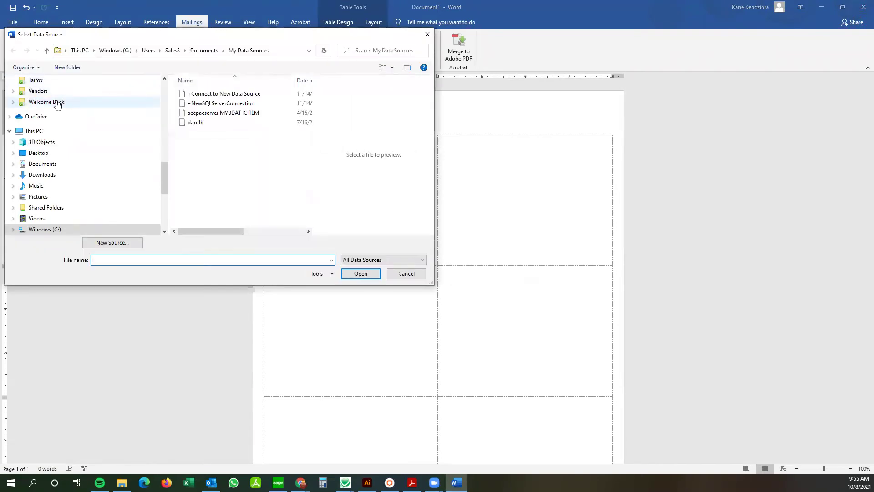
click(37, 152)
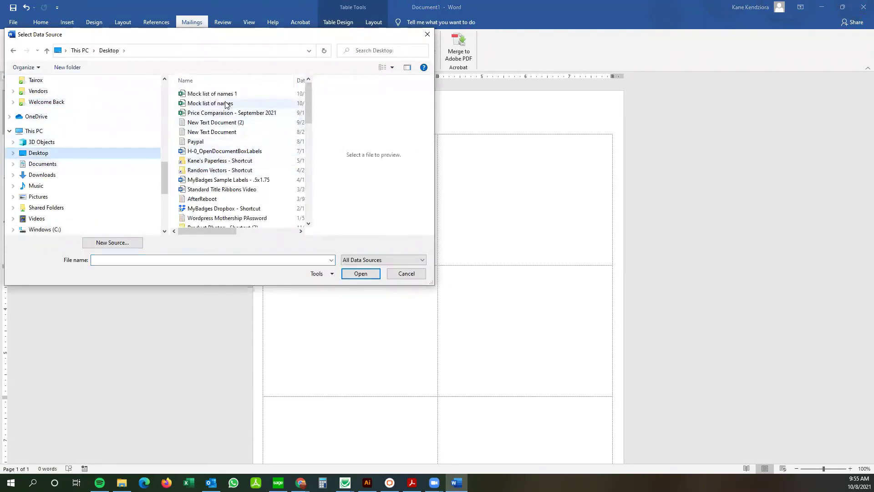
click(227, 93)
click(368, 274)
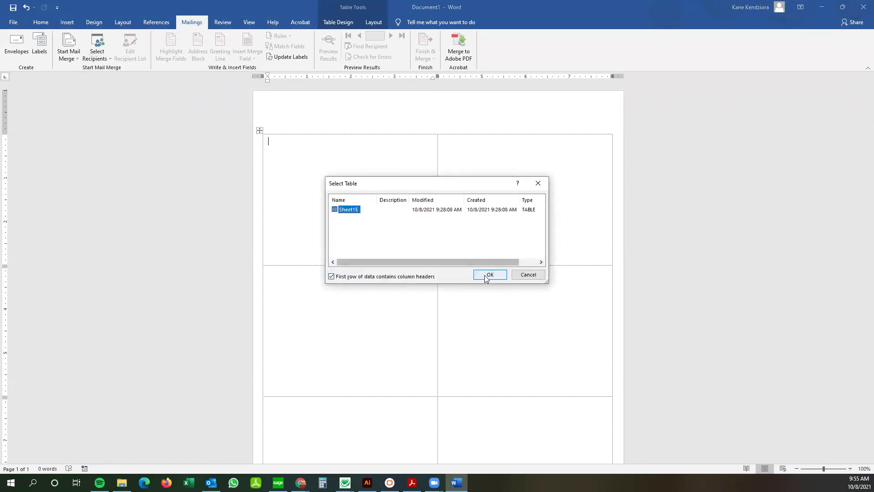
click(488, 275)
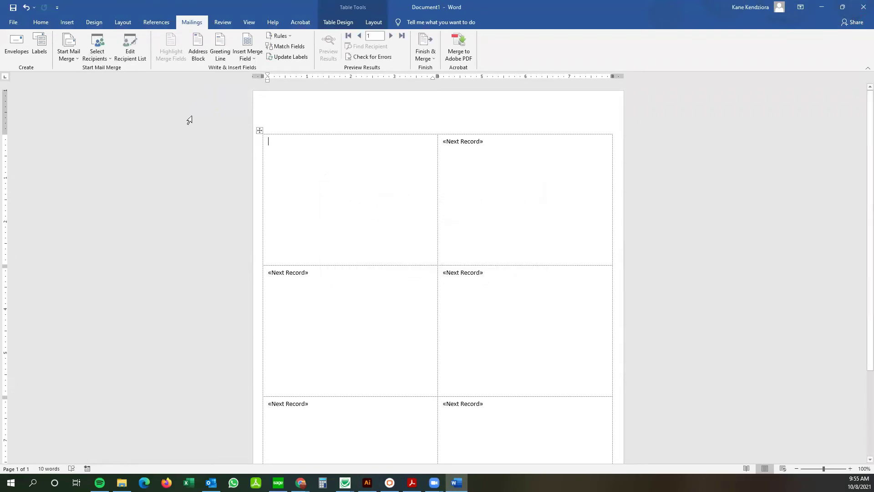
Uncheck every blank row in Mail Merge Recipients and accept the trimmed list.
click(132, 61)
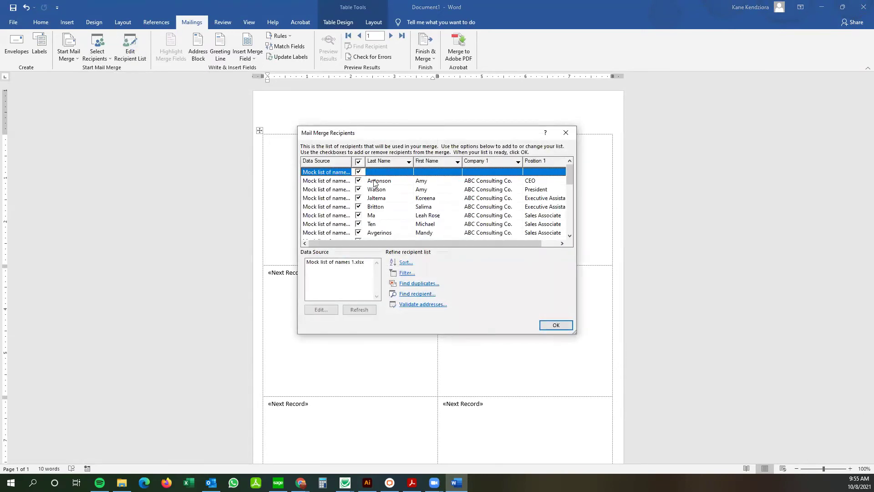
click(358, 172)
drag(568, 177, 570, 217)
click(359, 206)
click(359, 215)
click(359, 198)
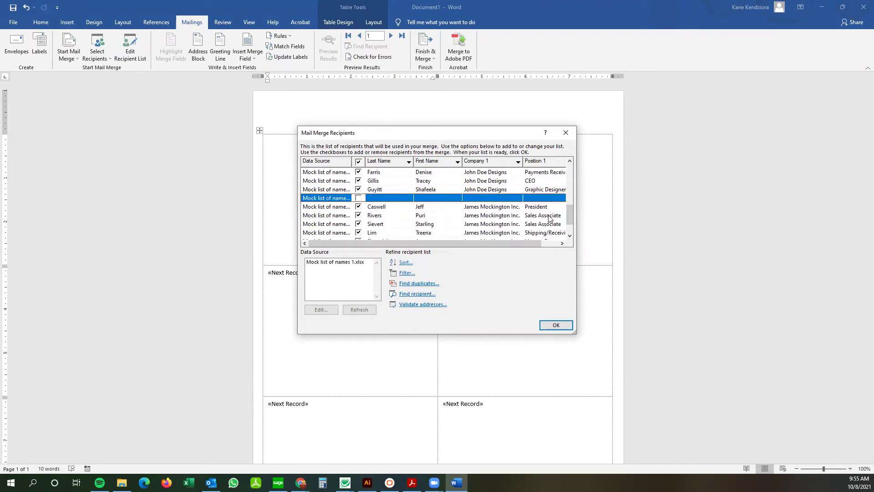
drag(570, 216, 570, 223)
click(358, 224)
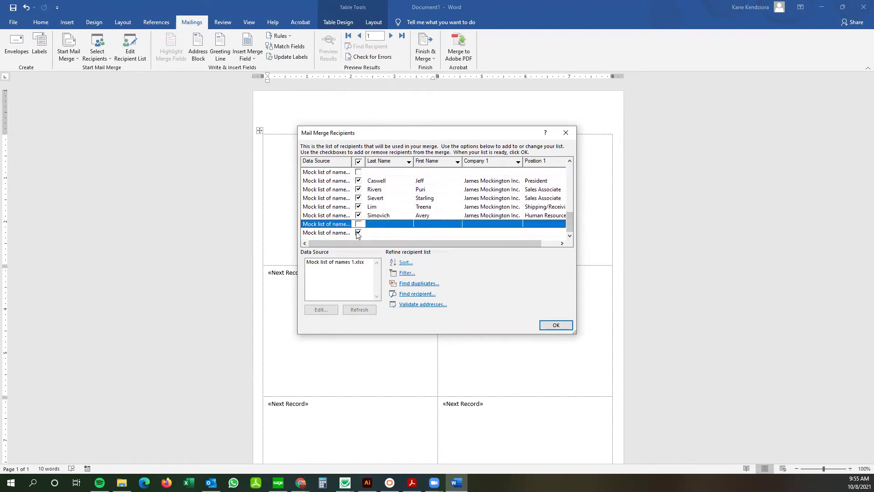
click(358, 232)
click(556, 325)
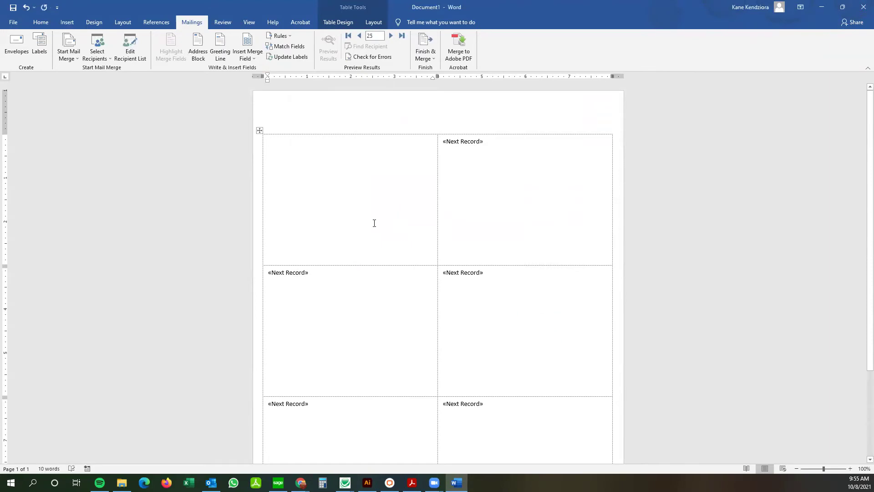
Insert the First_Name field into the first label, two blank lines down, with a new line after it.
click(256, 56)
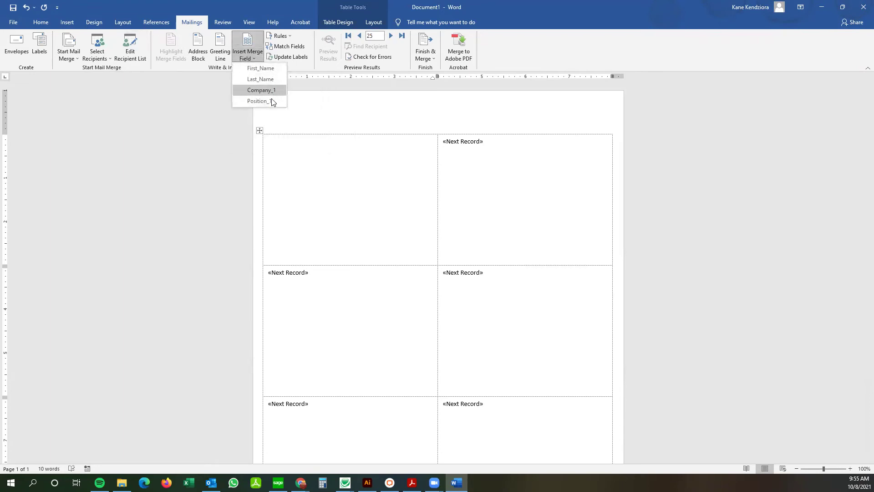
click(276, 69)
key(Left)
key(Left)
key(Left)
key(Left)
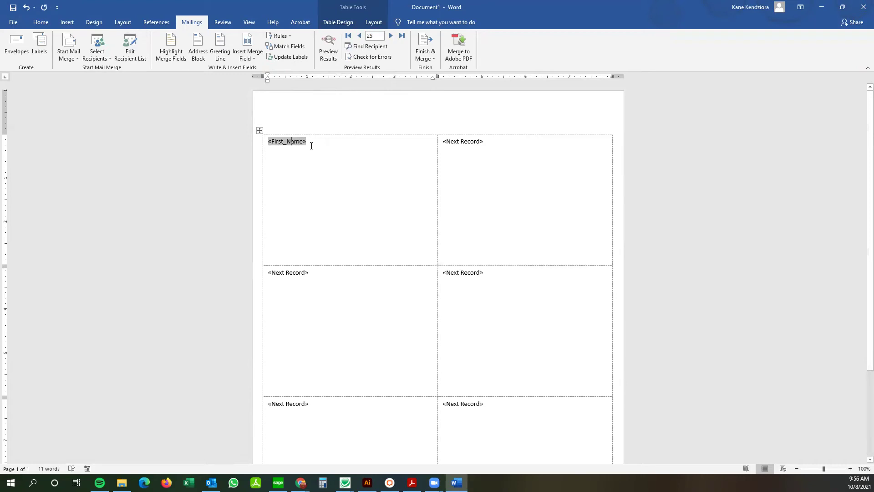
key(Return)
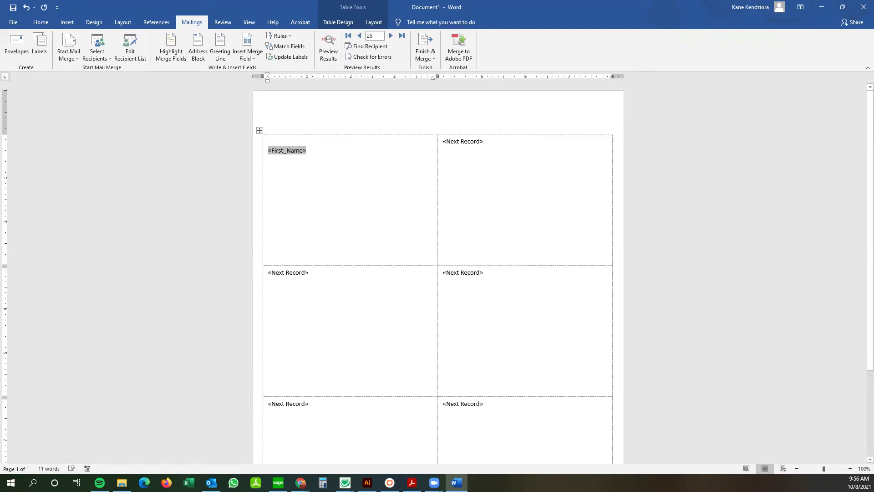
key(Return)
key(Return)
click(313, 165)
key(Return)
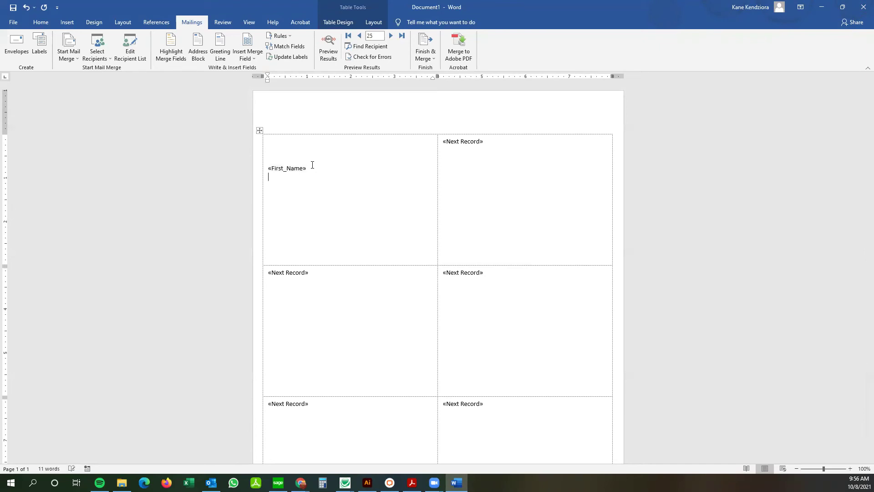
key(BackSpace)
key(Return)
key(BackSpace)
key(Return)
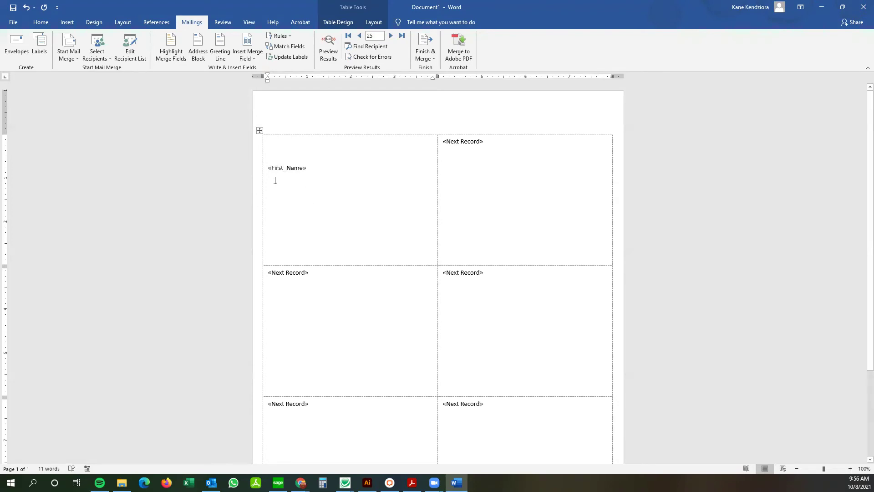
key(BackSpace)
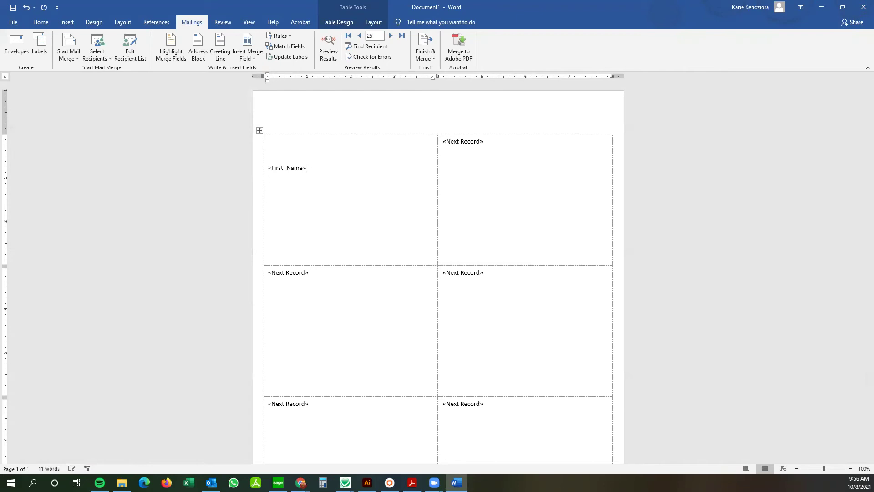
key(Return)
key(BackSpace)
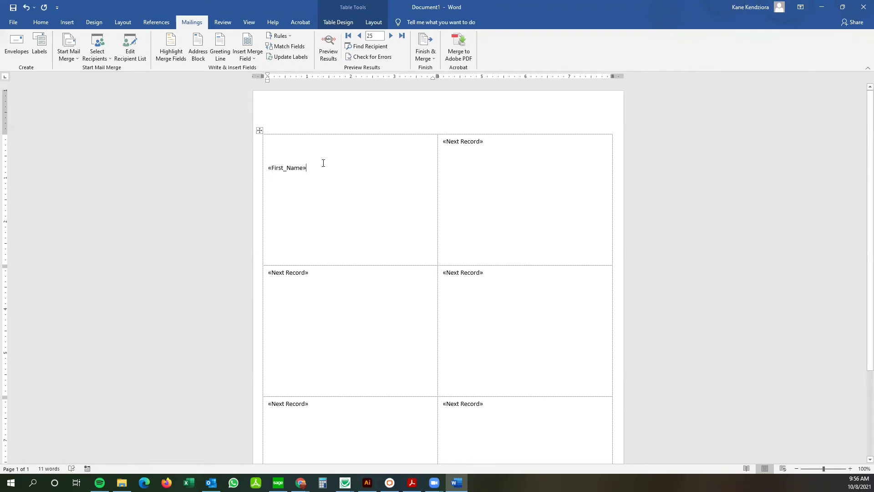
key(Return)
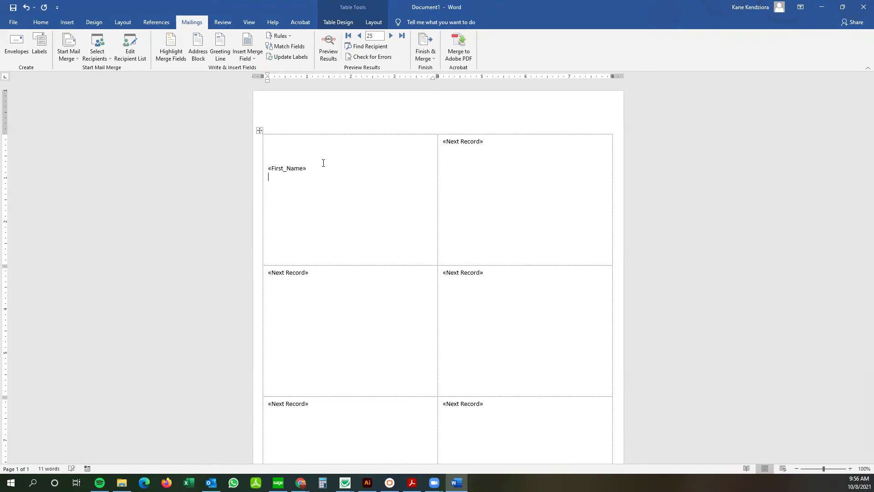
Add Last_Name, Position_1 and Company_1 fields on separate lines below First_Name.
click(253, 56)
click(259, 79)
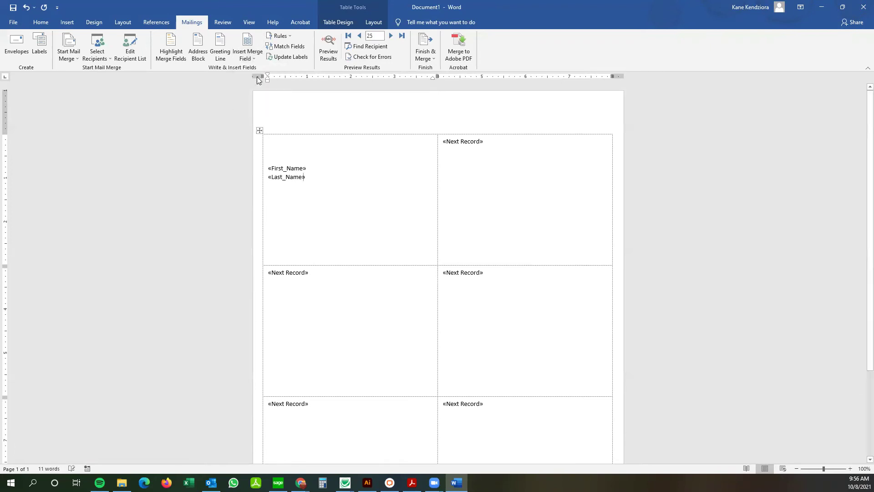
key(Return)
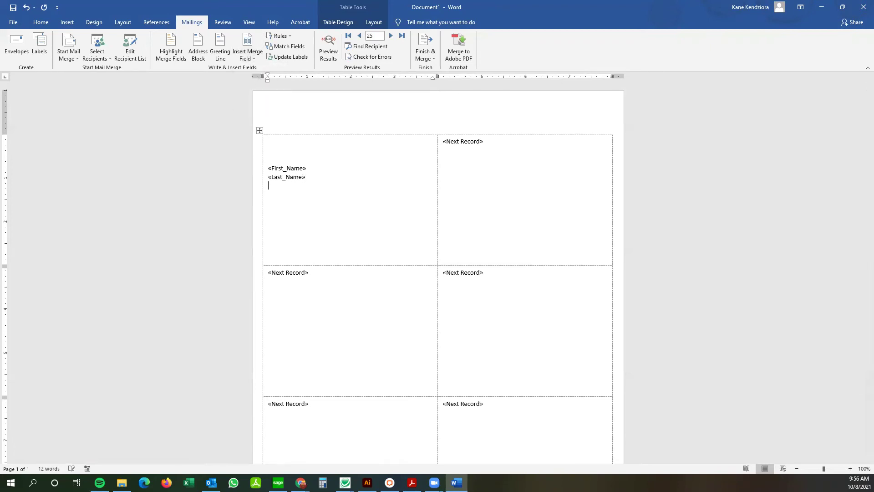
click(253, 55)
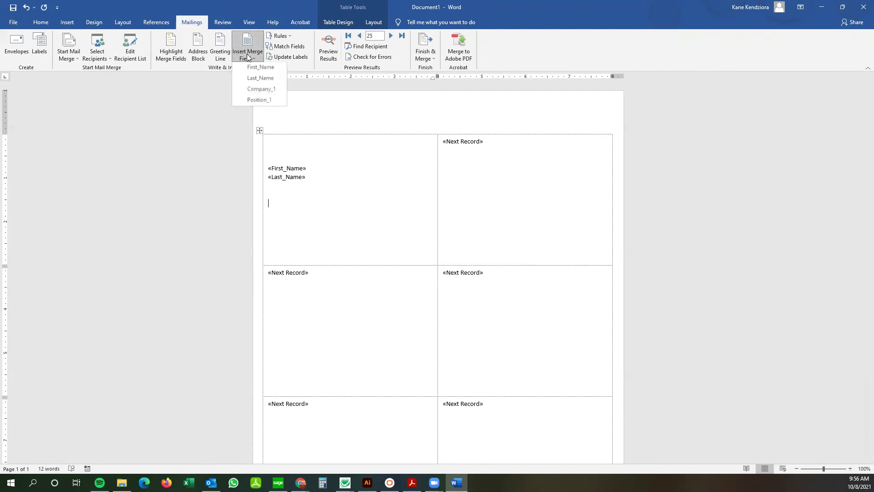
click(253, 101)
key(Return)
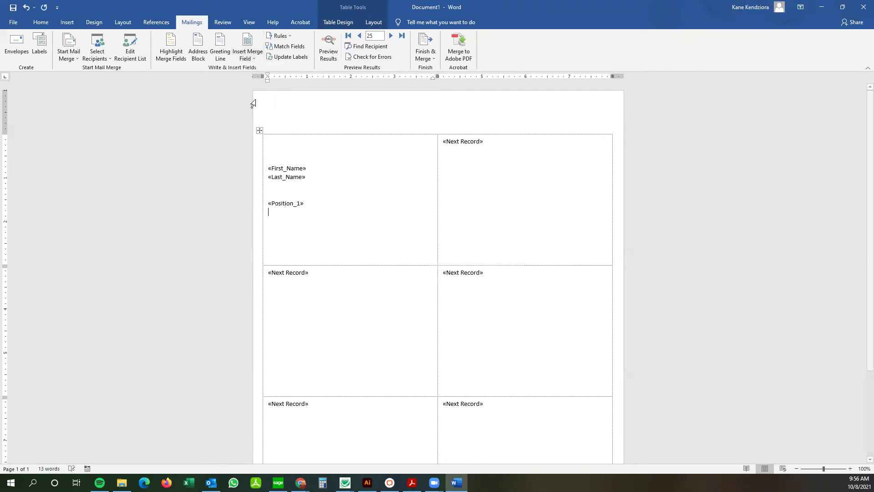
click(250, 56)
click(256, 91)
double_click(269, 168)
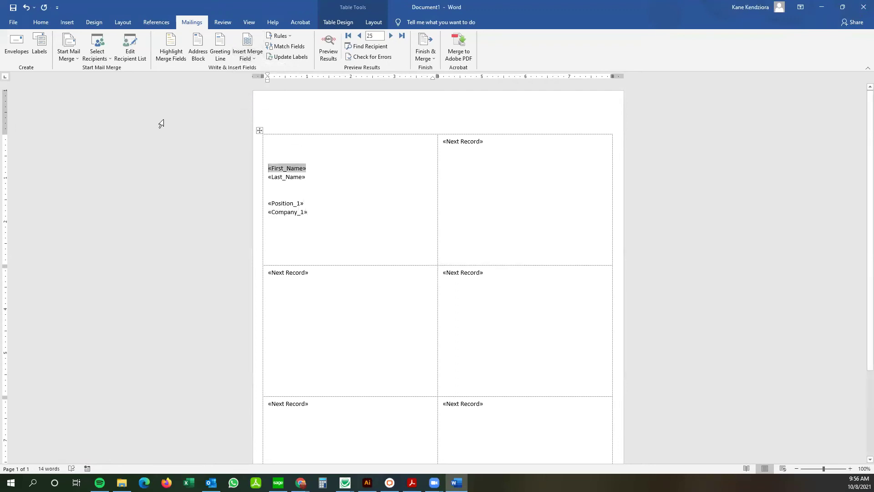
Center the first label's fields, copy them to all labels with Update Labels, and preview results.
click(46, 23)
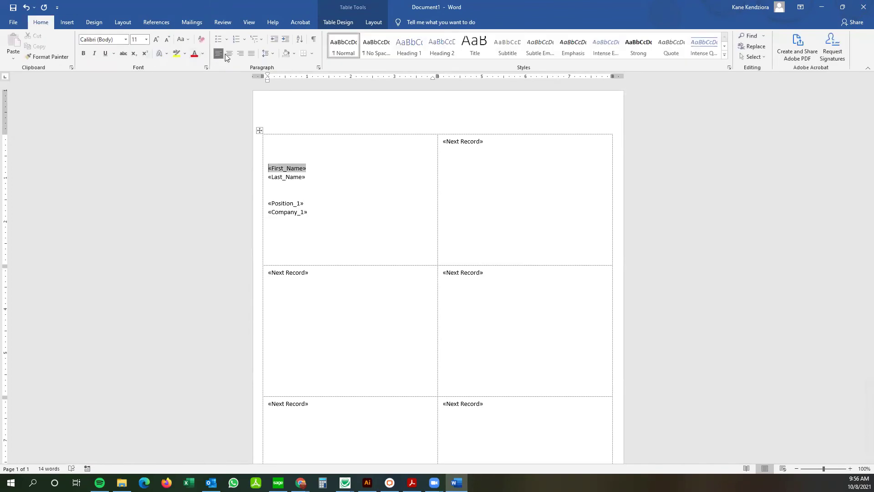
click(230, 53)
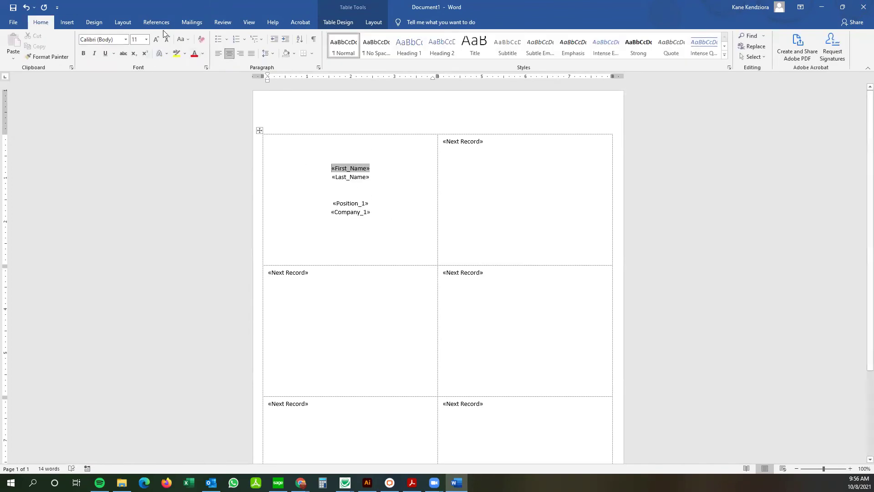
click(194, 25)
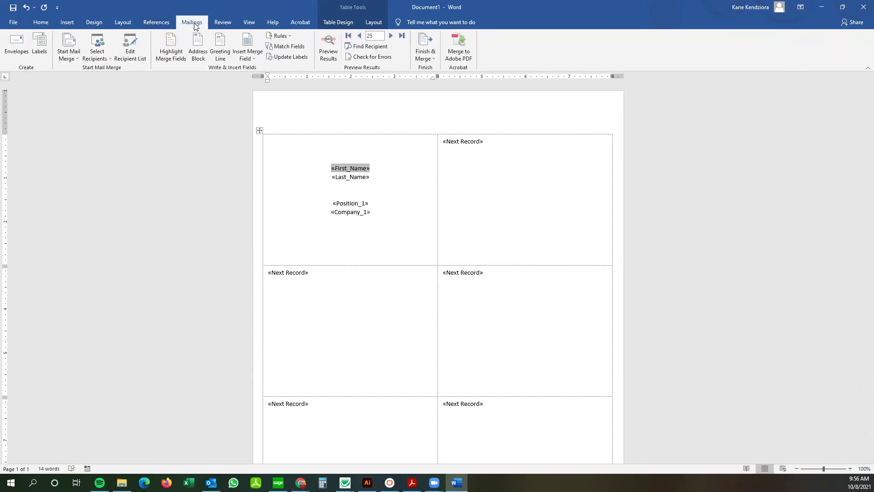
click(379, 169)
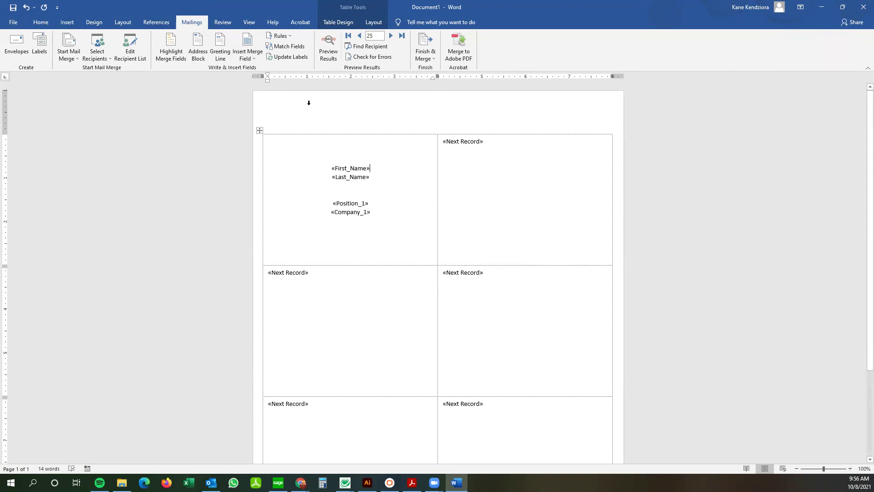
click(281, 57)
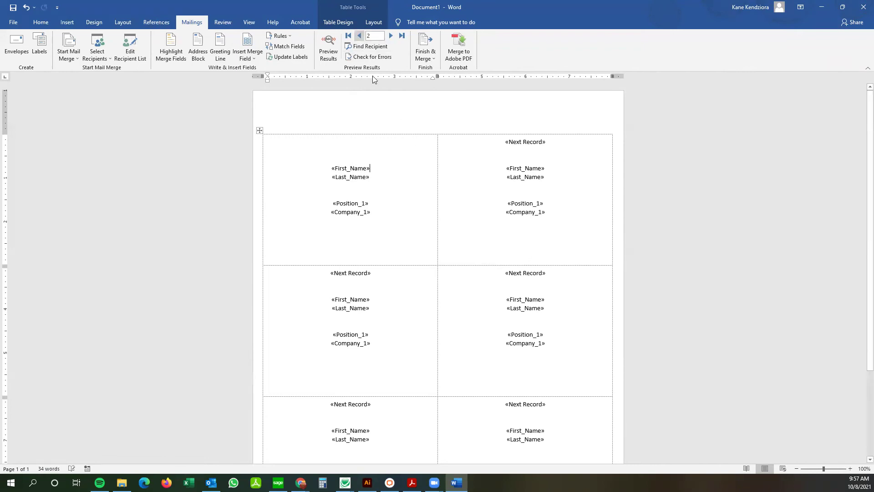
click(330, 56)
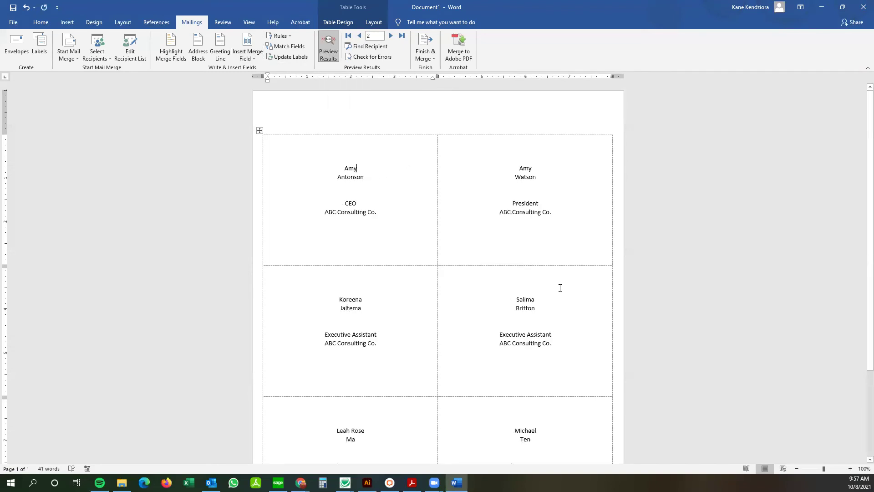
Make the first label's name lines bold at size 25.
double_click(357, 167)
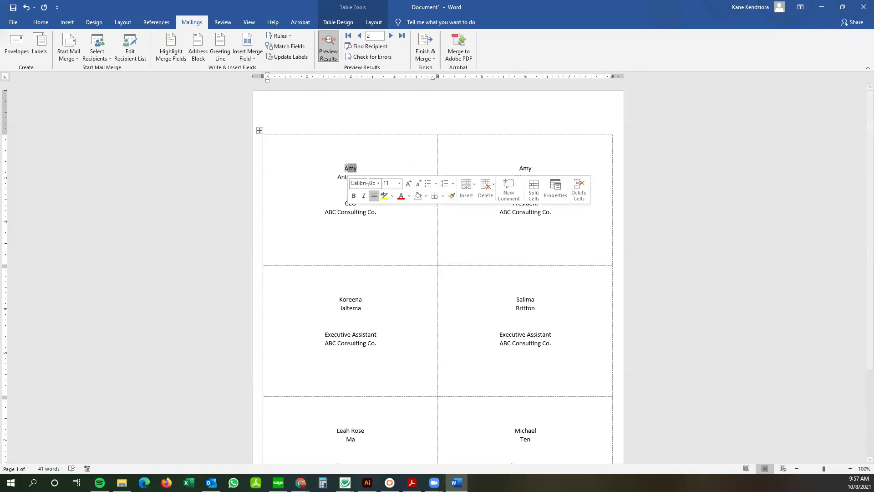
click(358, 168)
drag(365, 178, 343, 167)
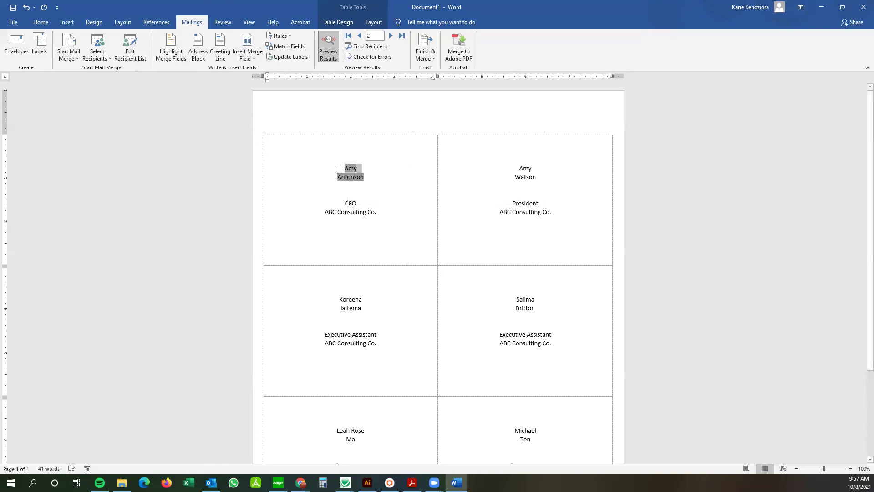
click(343, 197)
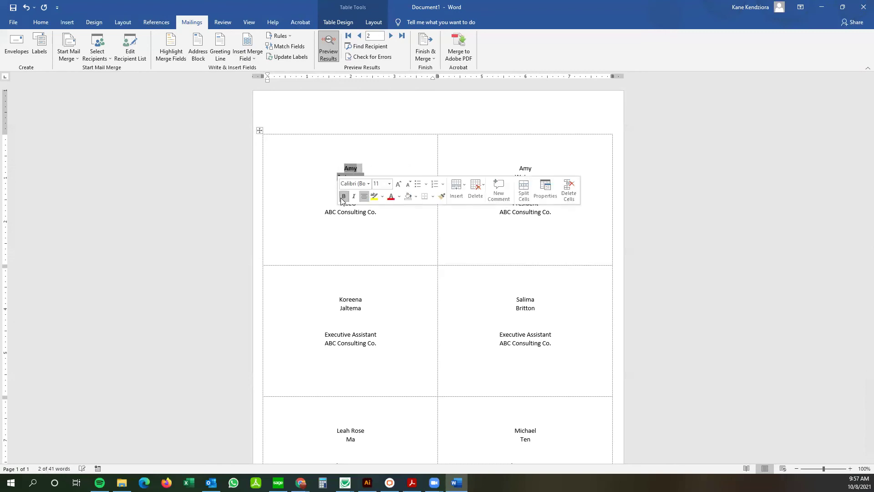
click(380, 183)
text(25)
key(Return)
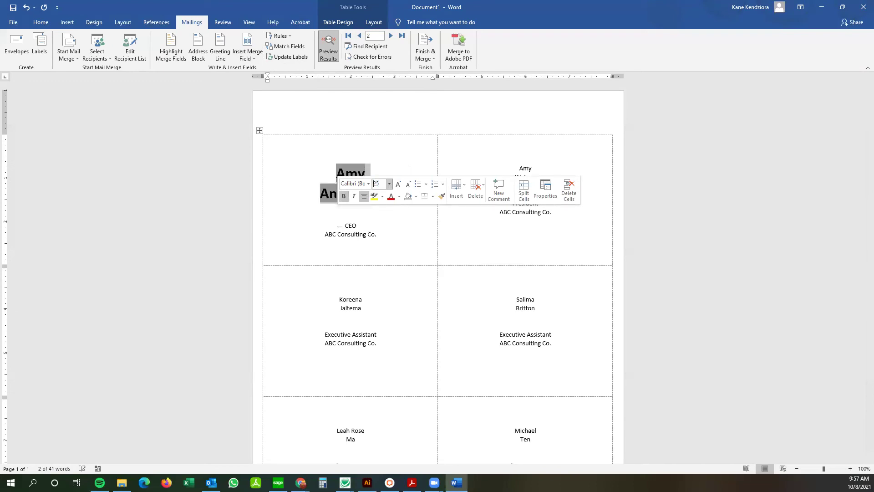
click(377, 158)
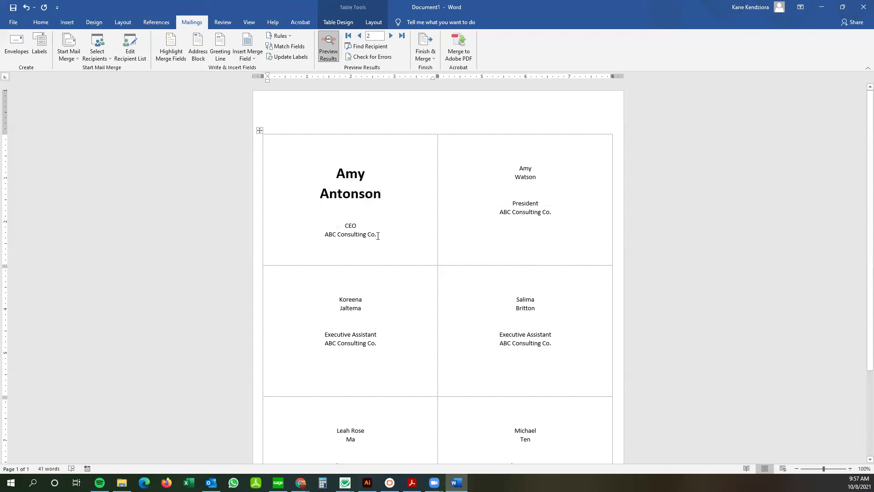
Set the position and company lines to size 14 and bold the company.
drag(377, 236, 345, 225)
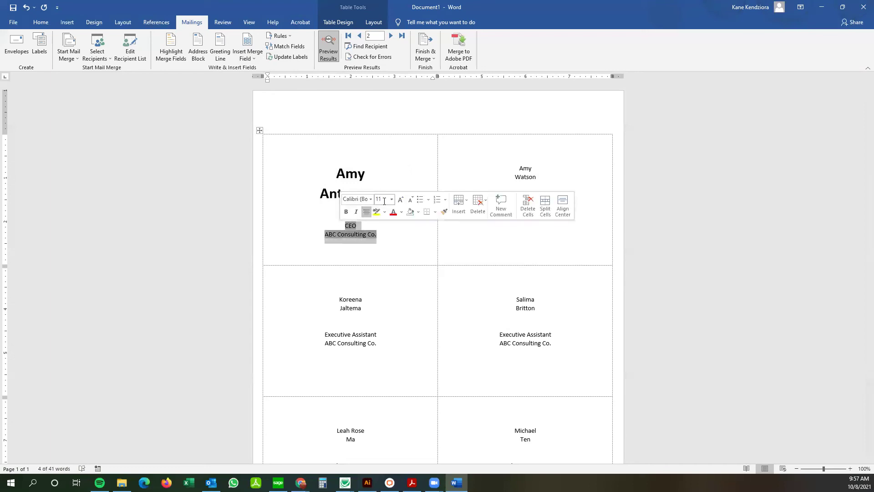
click(385, 201)
text(14)
click(386, 239)
drag(387, 239, 310, 241)
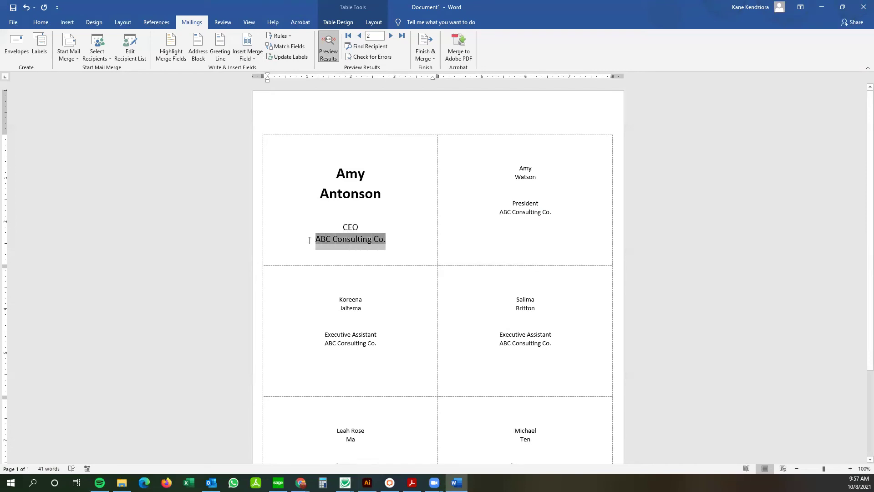
click(316, 225)
click(406, 243)
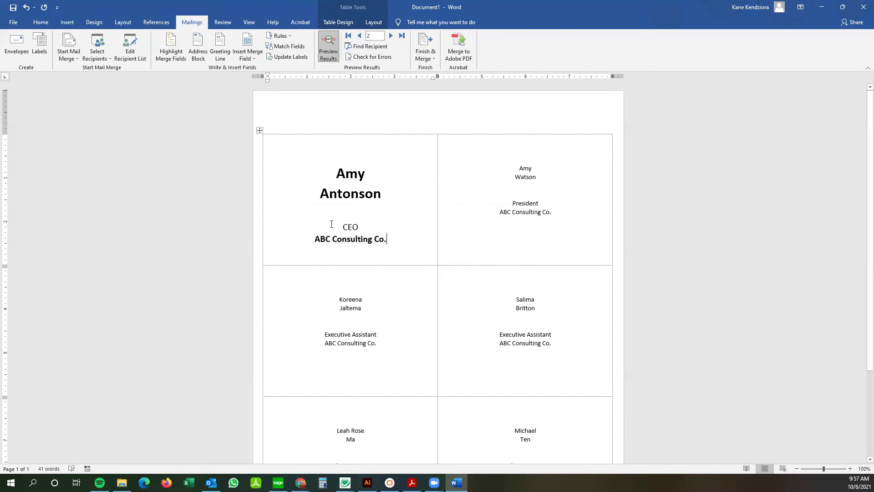
Remove the blank line above the position, add one above the company, and update all labels.
click(342, 226)
key(BackSpace)
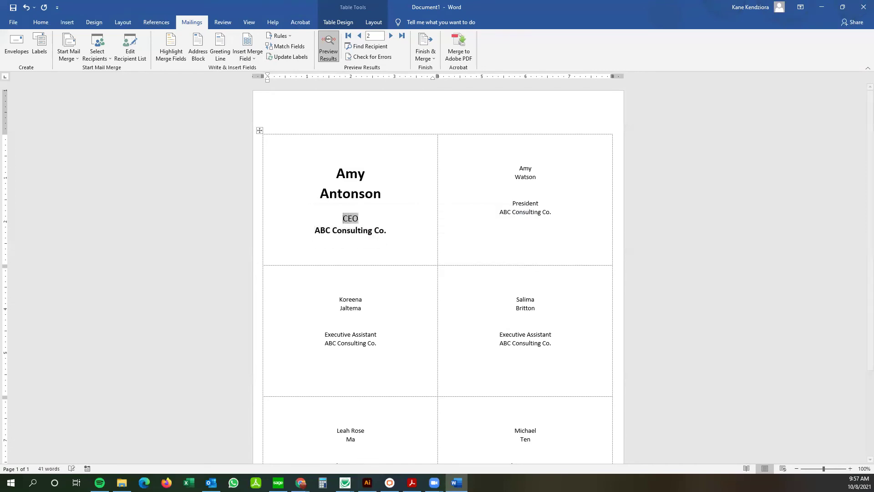
click(315, 221)
key(Return)
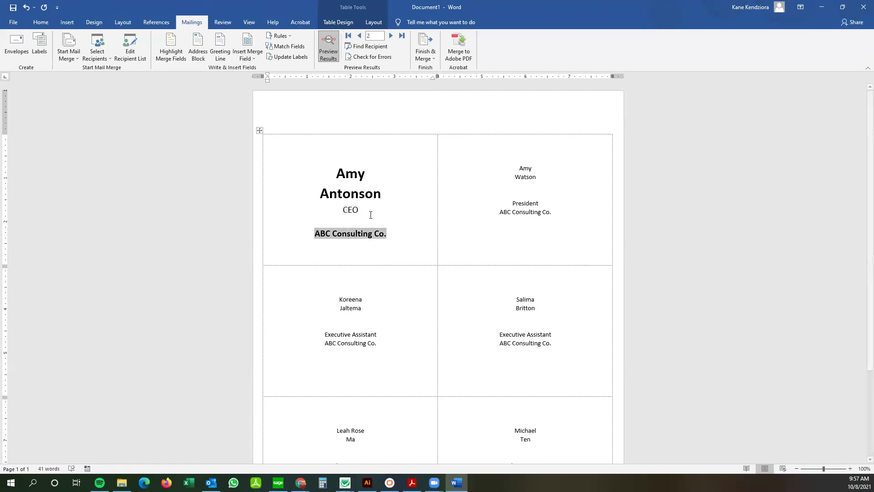
click(374, 213)
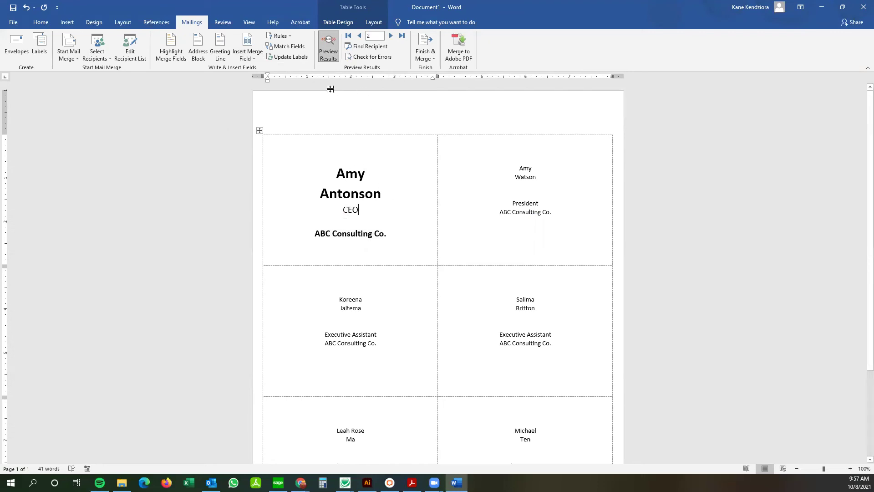
click(326, 59)
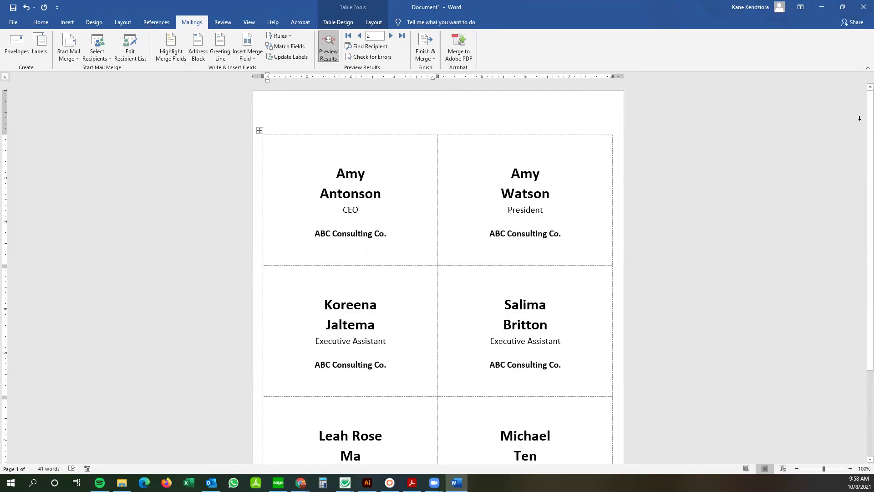
Step forward and back through the previewed badge records, ending on the first recipient.
scroll(859, 118, down, 4)
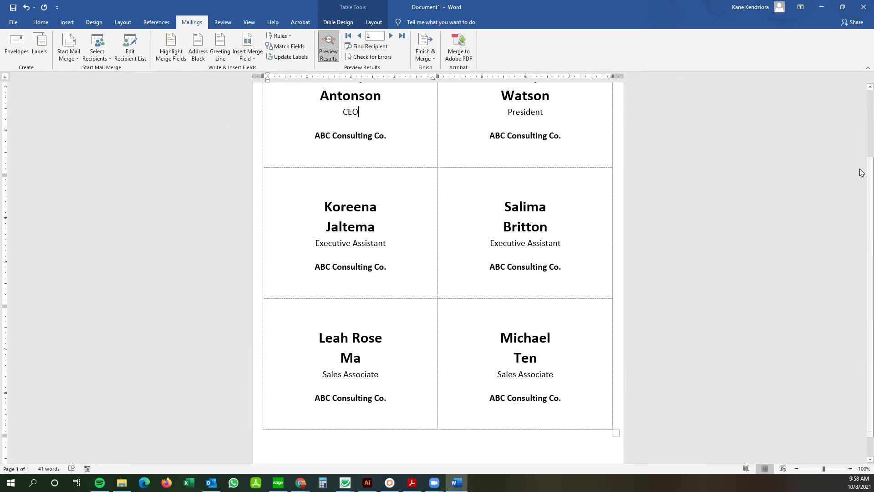
scroll(861, 172, up, 3)
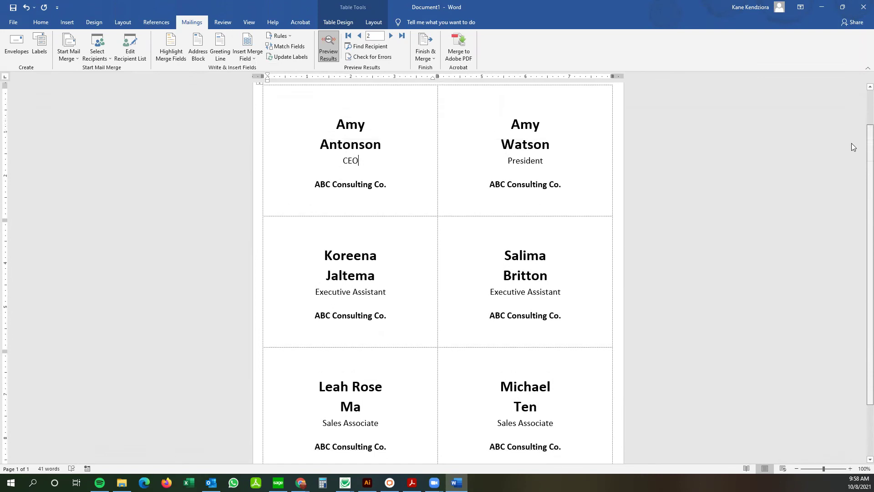
click(391, 36)
click(390, 36)
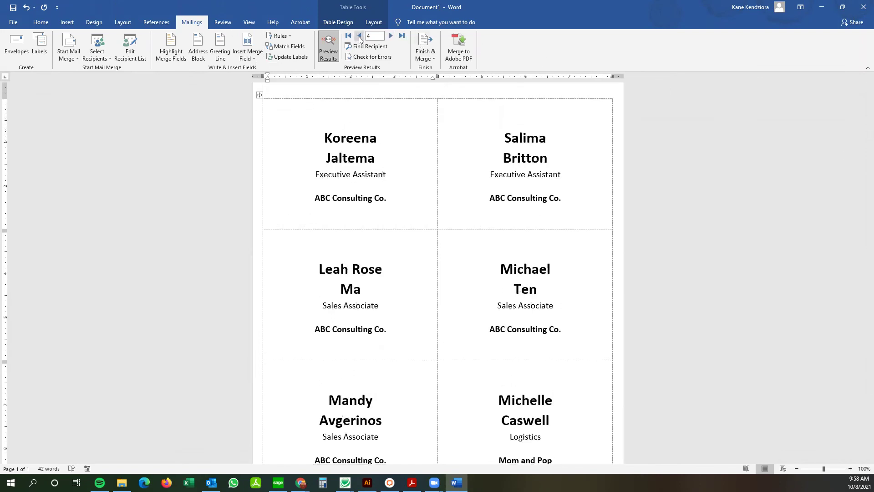
click(360, 36)
click(359, 37)
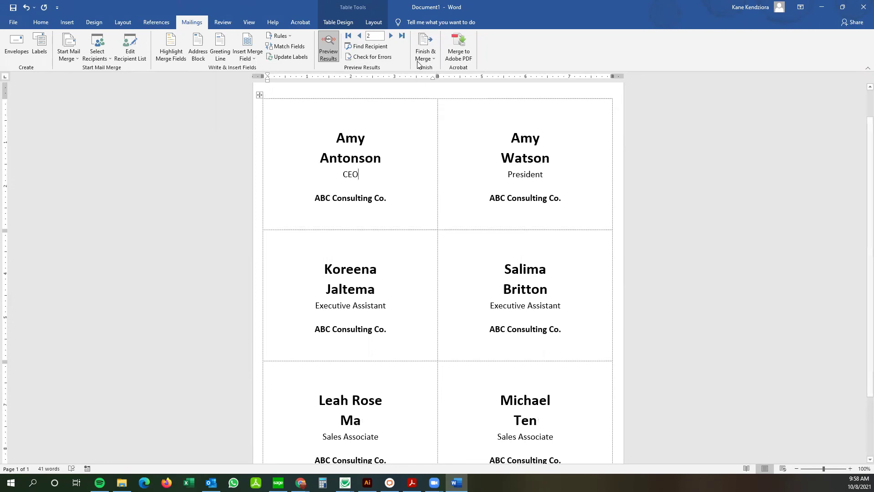
click(391, 36)
click(391, 36)
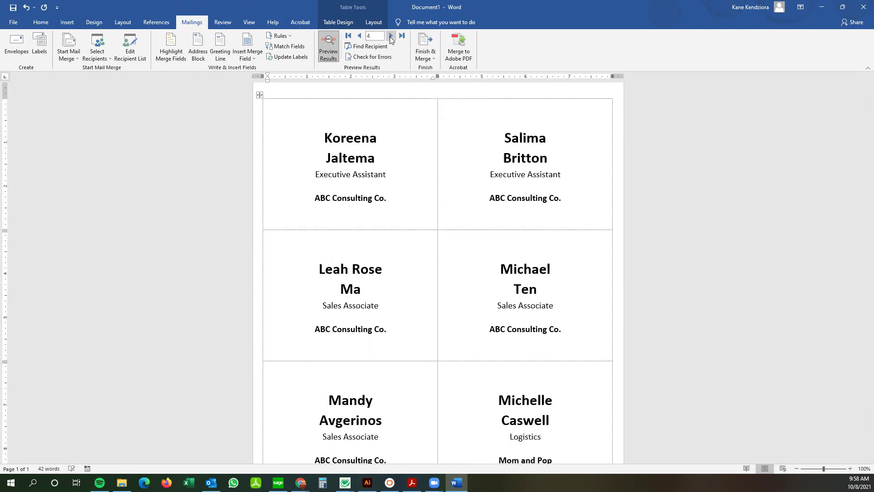
click(391, 36)
click(360, 37)
click(359, 37)
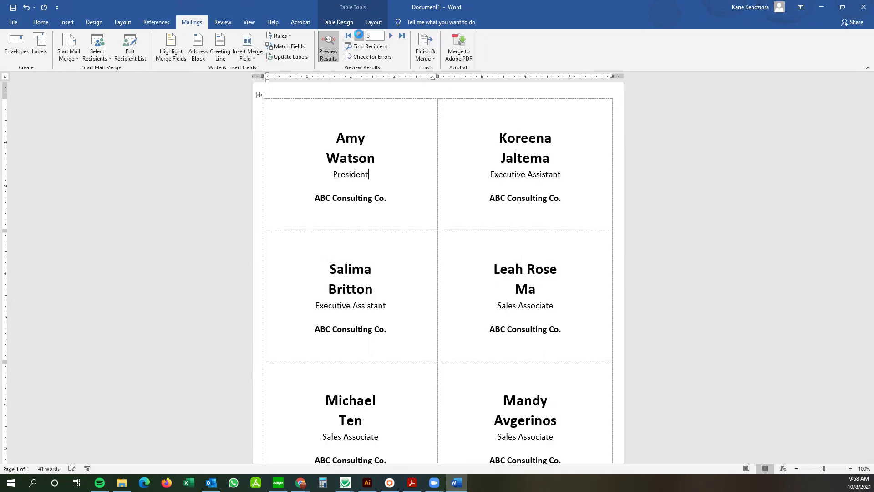
click(359, 36)
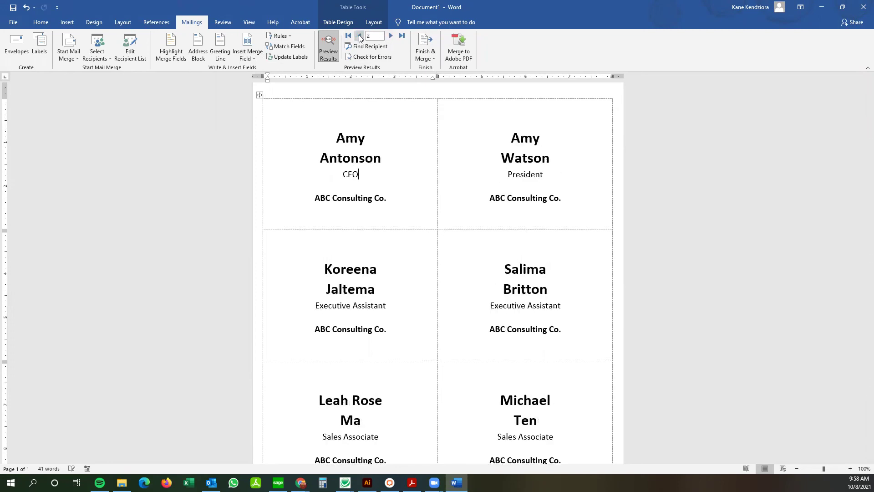
click(426, 57)
Merge all records to the printer, then close the Print dialog.
click(464, 79)
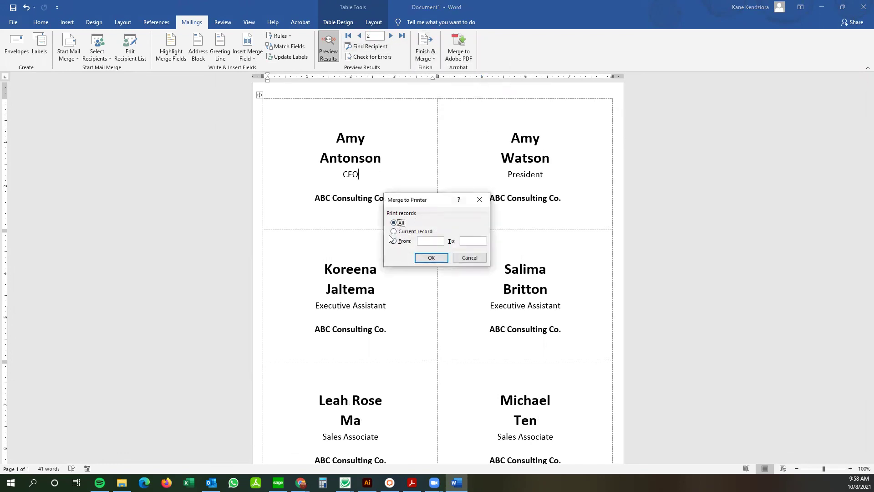
click(395, 242)
click(394, 231)
click(394, 223)
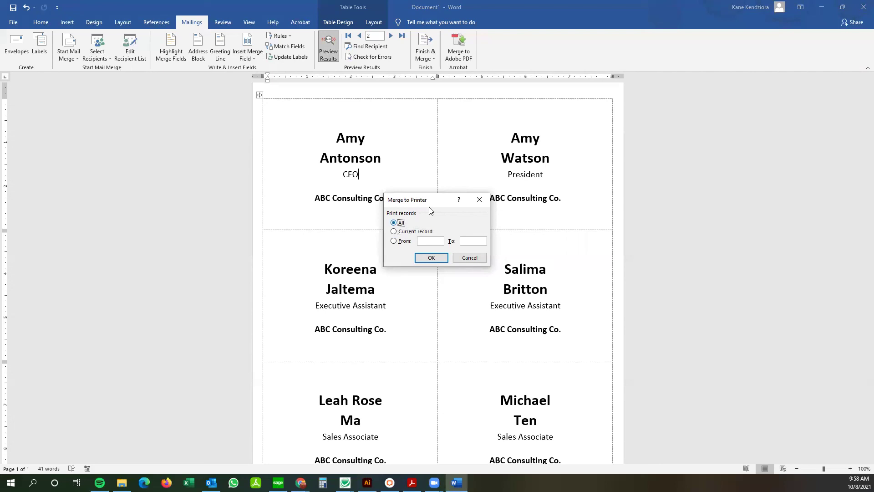
click(427, 258)
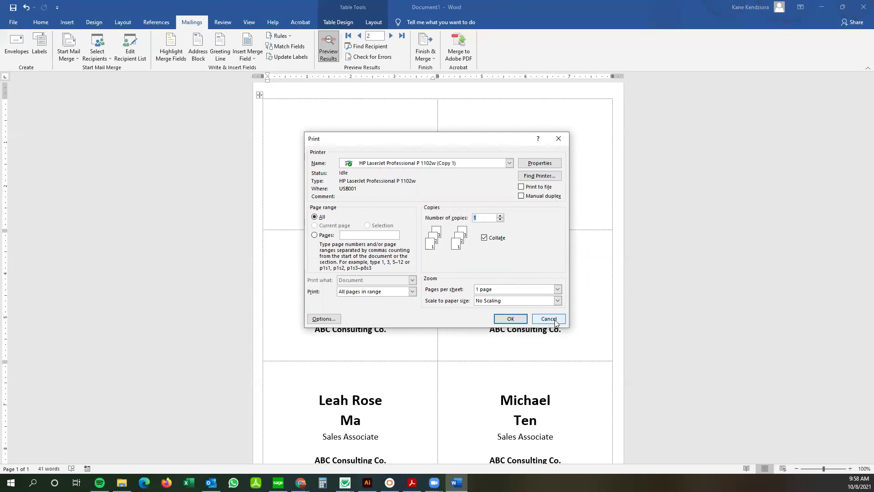
click(522, 319)
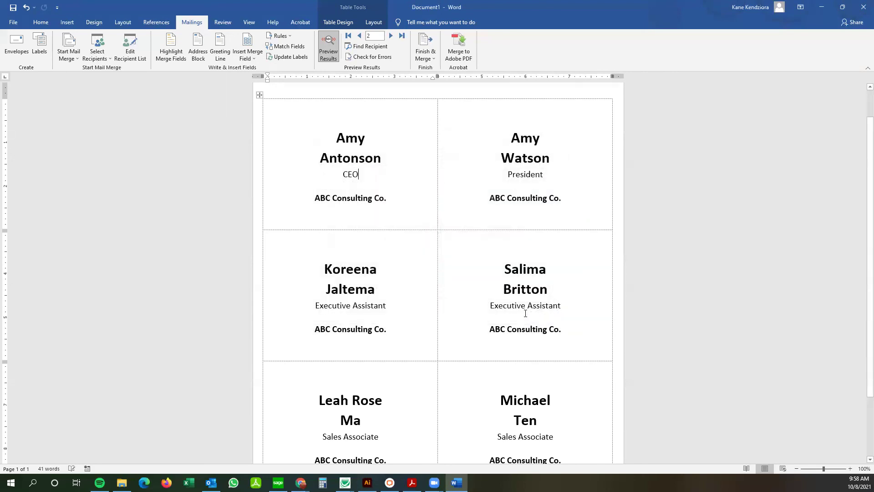